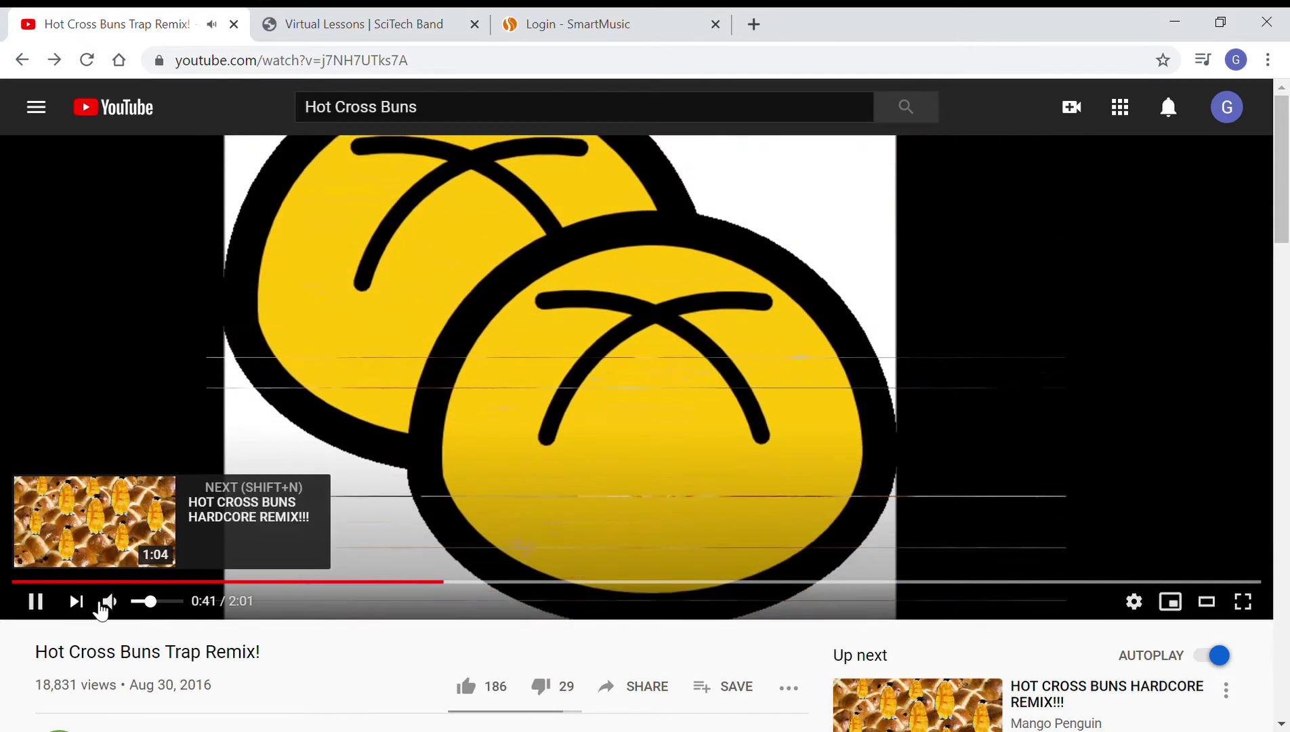
Step: Pause the Hot Cross Buns Trap Remix at 0:42 and switch to the SciTech Band Virtual Lessons page
{"action": "left_click", "coordinate": [40, 602]}
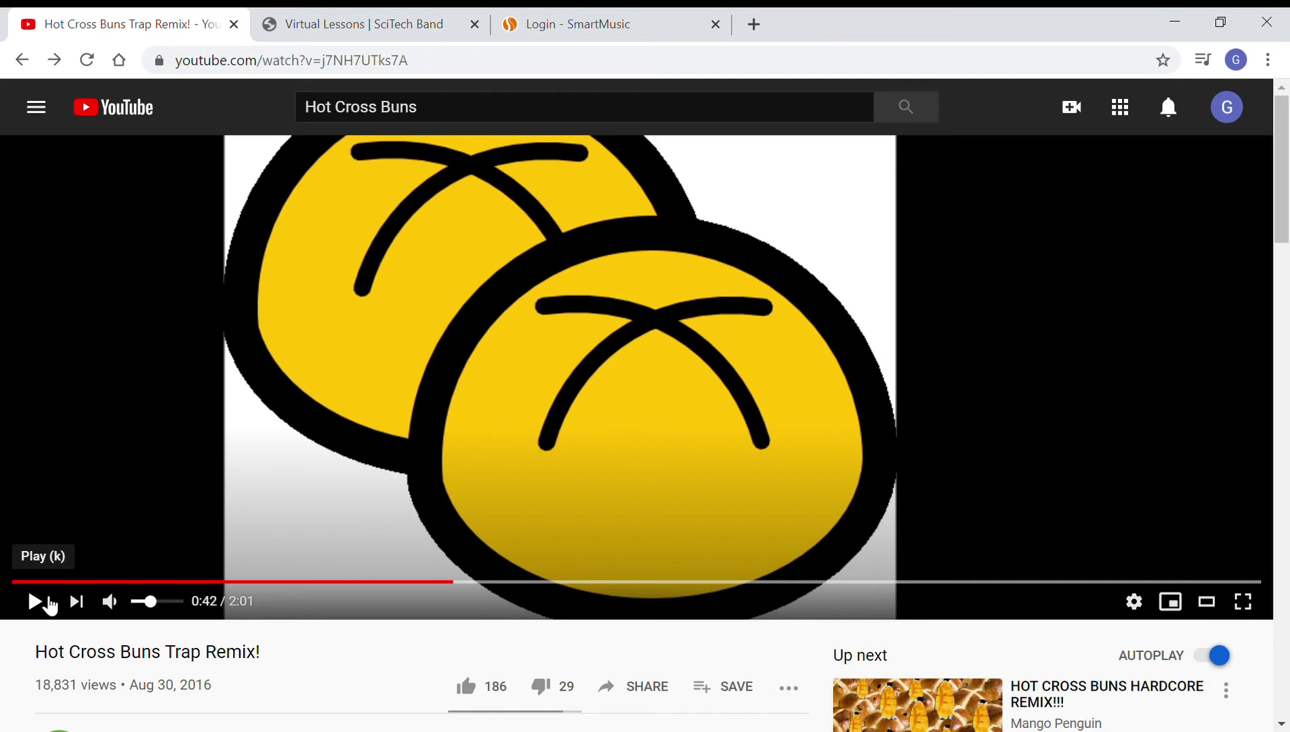
{"action": "left_click", "coordinate": [414, 15]}
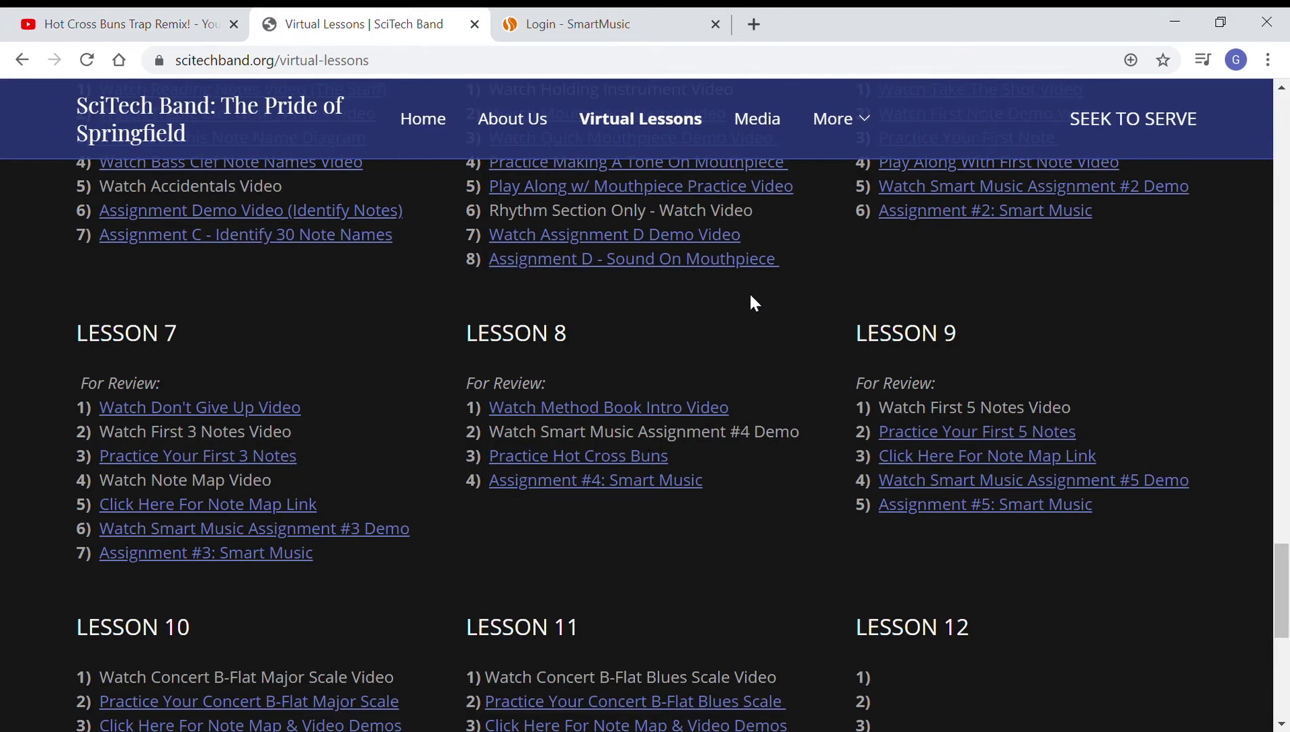
Step: Follow the Assignment #4 SmartMusic link, log in, and open the SciTech Band - Advanced class
{"action": "left_click", "coordinate": [624, 480]}
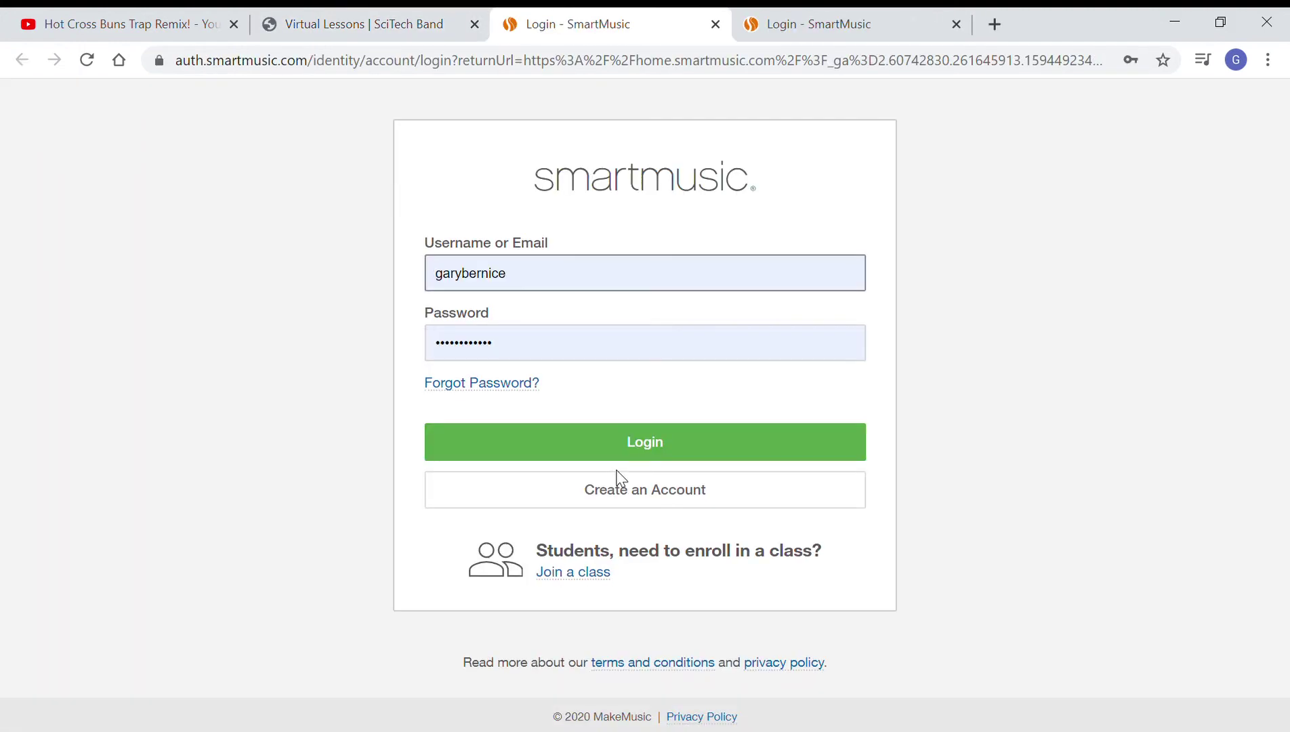
{"action": "left_click", "coordinate": [627, 450]}
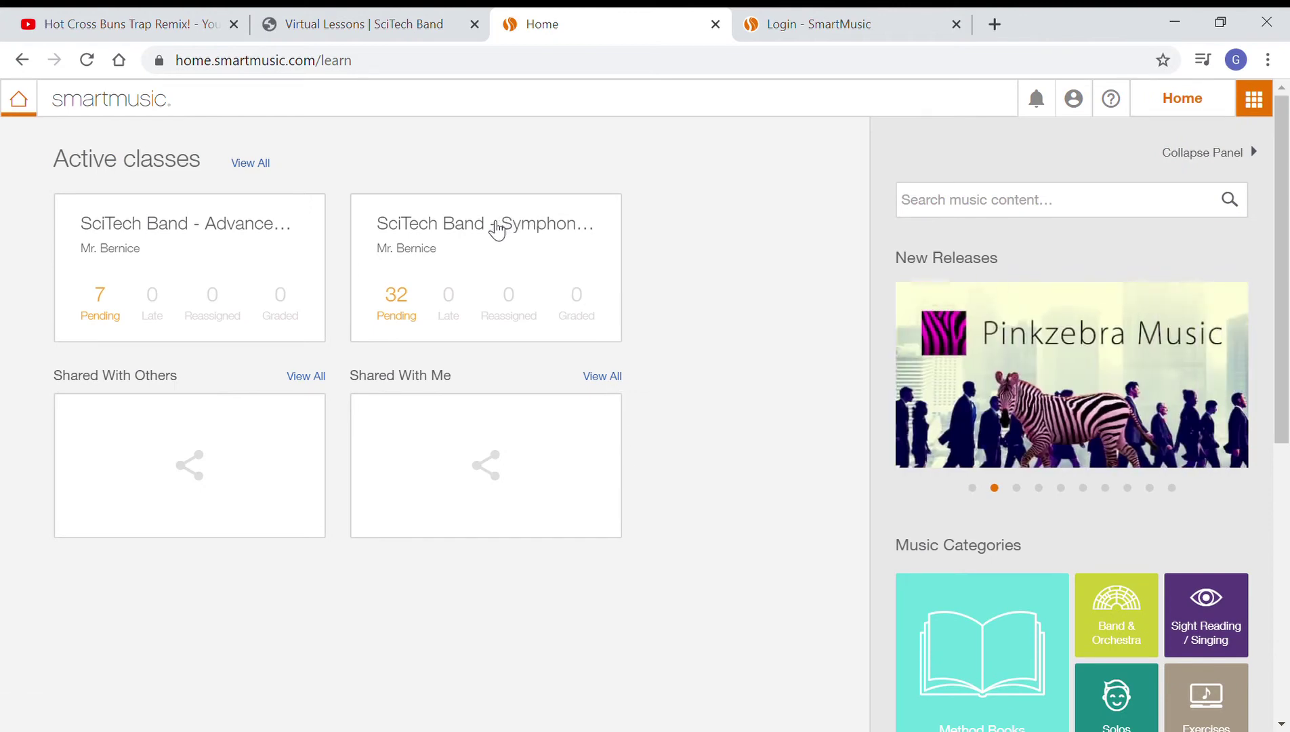
{"action": "left_click", "coordinate": [227, 249]}
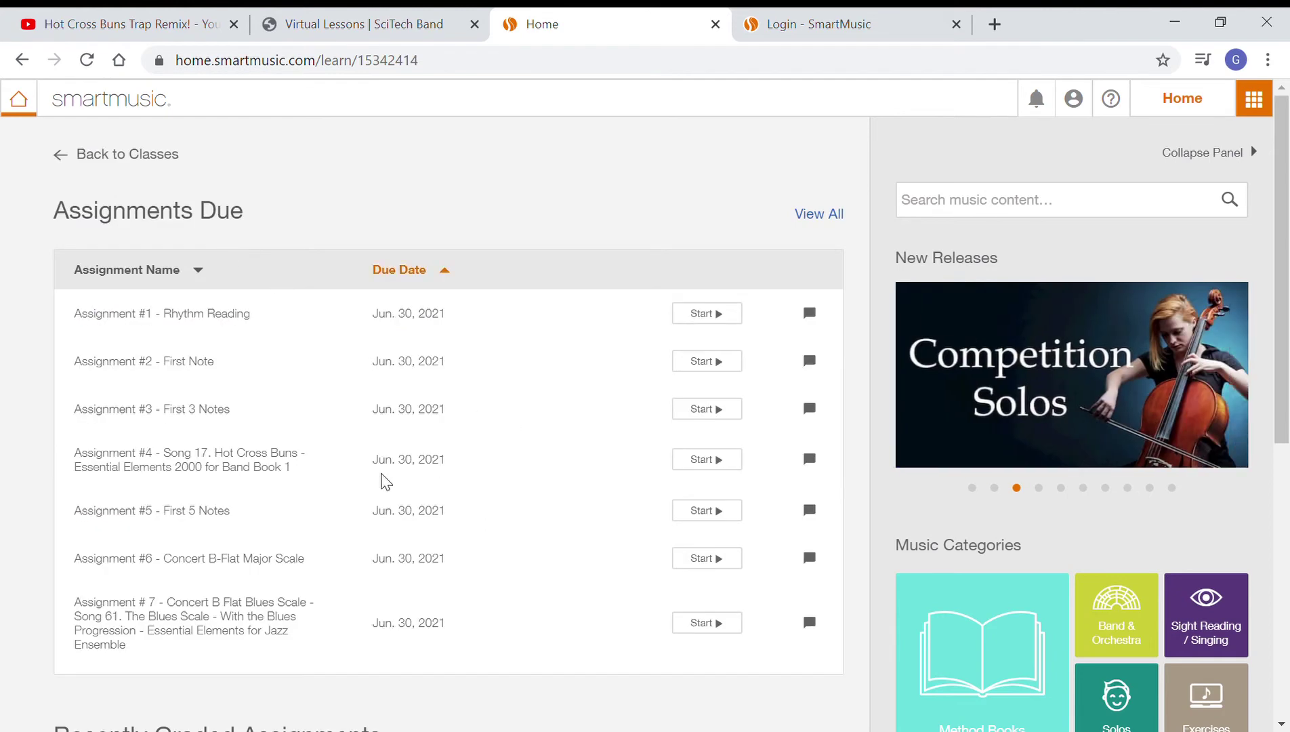
Step: Start Assignment #4, Hot Cross Buns, and pick Bb Trumpet from the Instrument list
{"action": "left_click", "coordinate": [701, 463]}
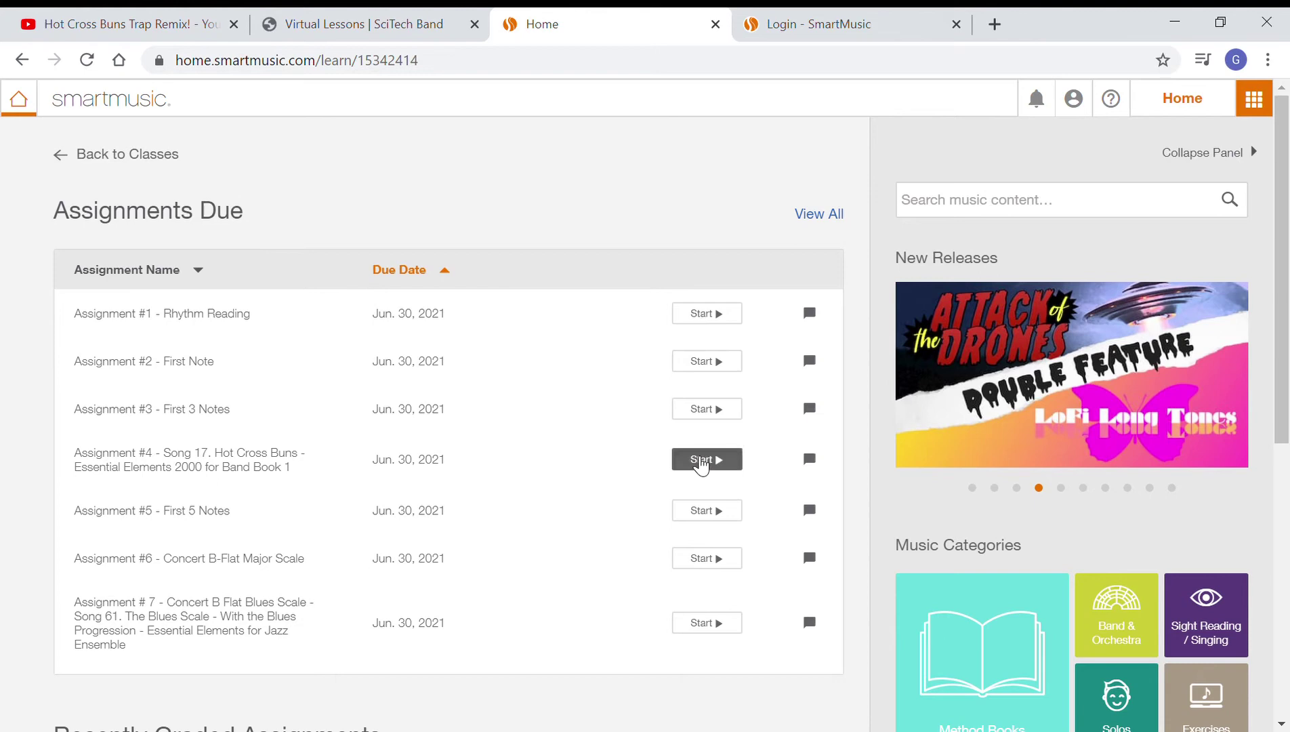
{"action": "left_click", "coordinate": [596, 294]}
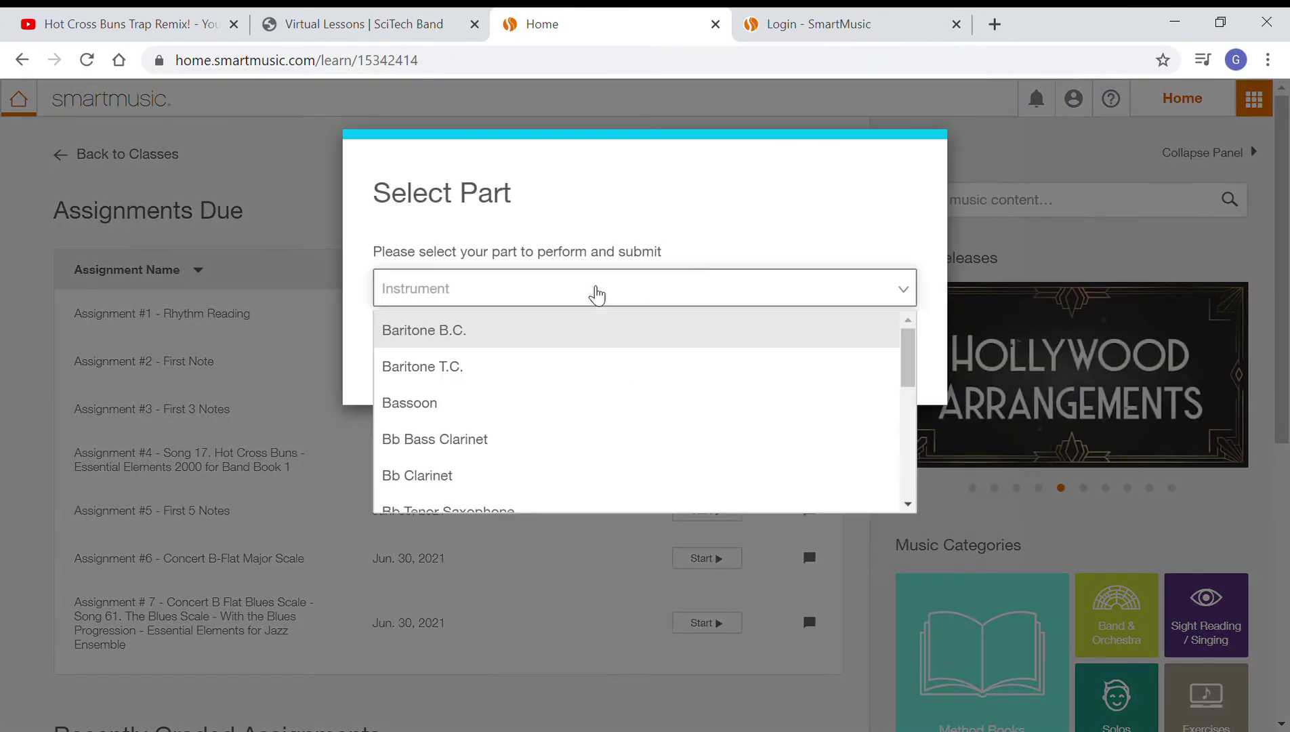
{"action": "scroll", "coordinate": [600, 406], "scroll_direction": "down", "scroll_amount": 1}
{"action": "scroll", "coordinate": [601, 408], "scroll_direction": "down", "scroll_amount": 5}
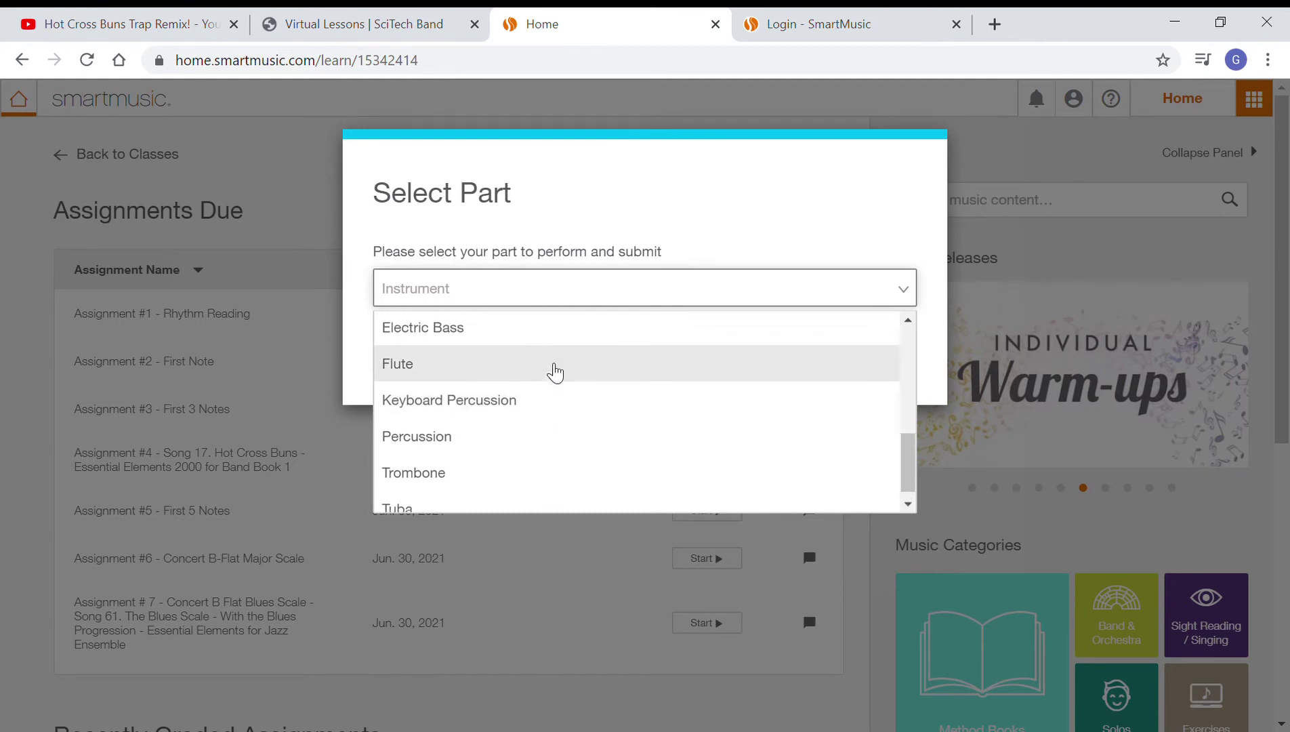
{"action": "scroll", "coordinate": [554, 372], "scroll_direction": "up", "scroll_amount": 5}
{"action": "scroll", "coordinate": [555, 372], "scroll_direction": "down", "scroll_amount": 5}
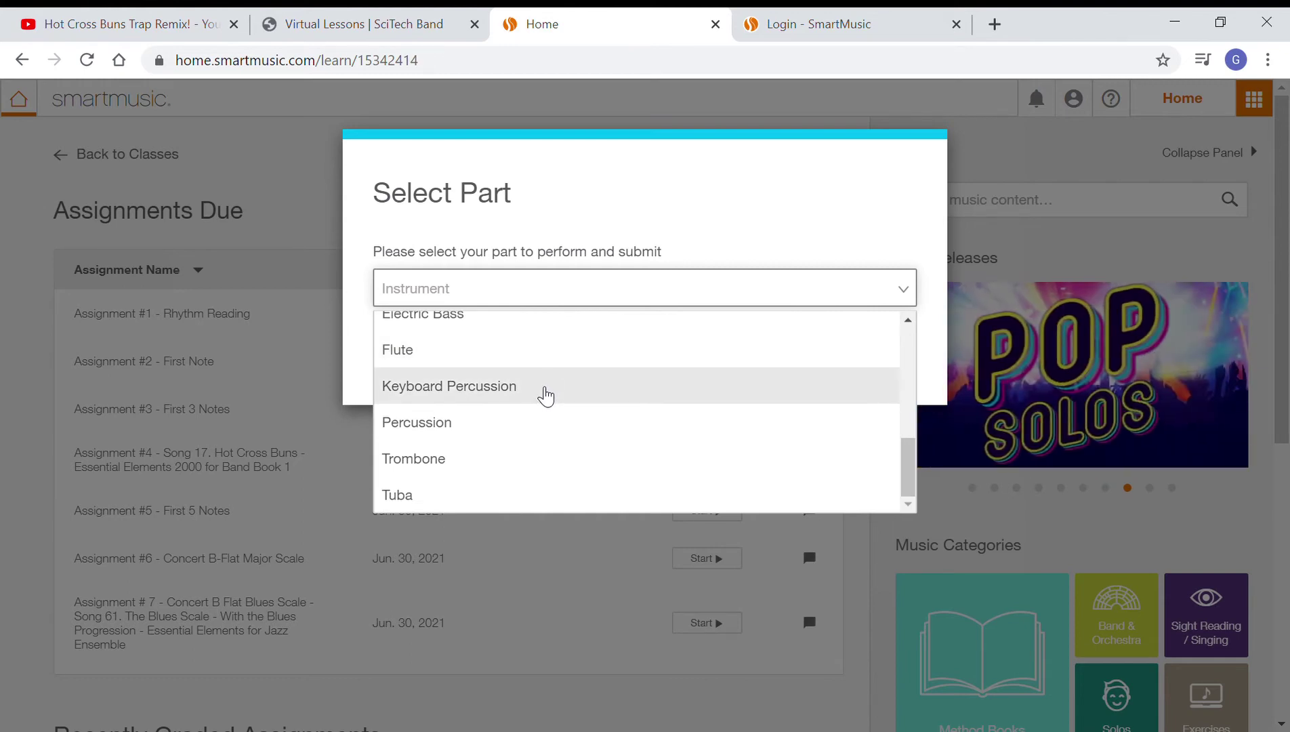
{"action": "scroll", "coordinate": [546, 363], "scroll_direction": "up", "scroll_amount": 5}
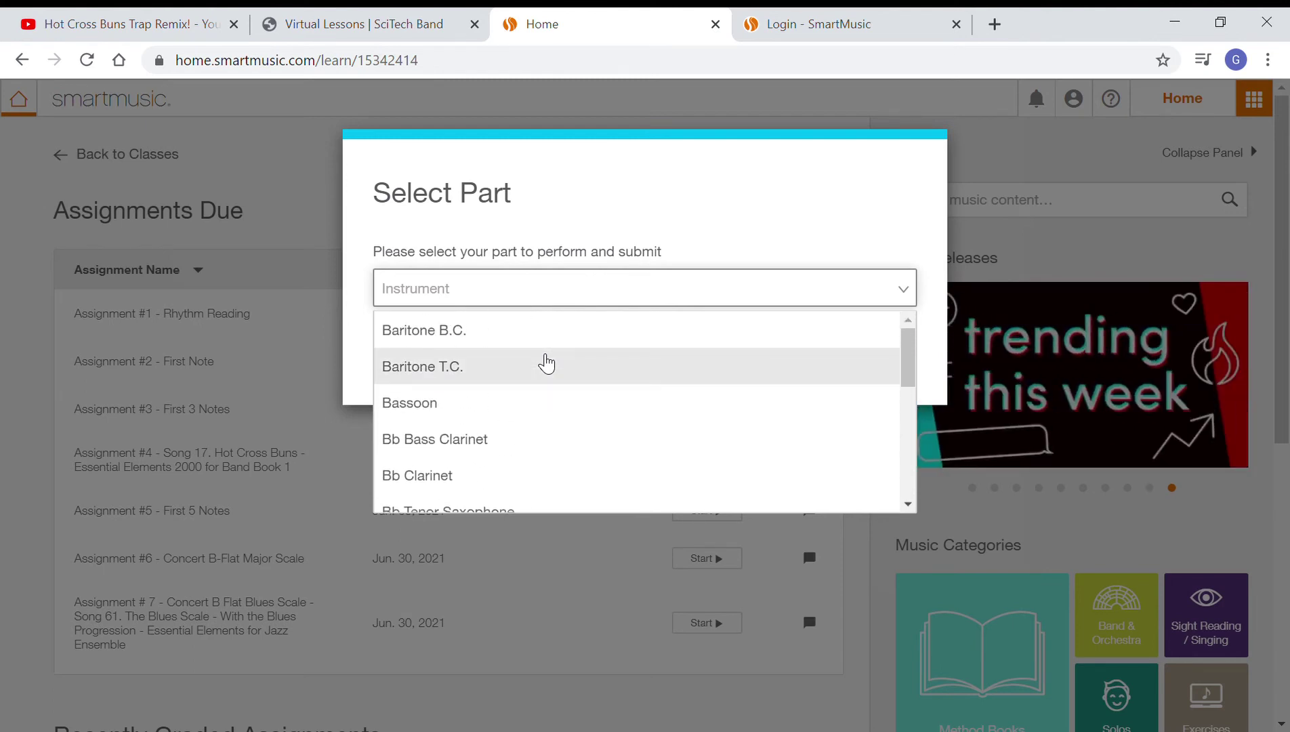
{"action": "scroll", "coordinate": [546, 364], "scroll_direction": "down", "scroll_amount": 5}
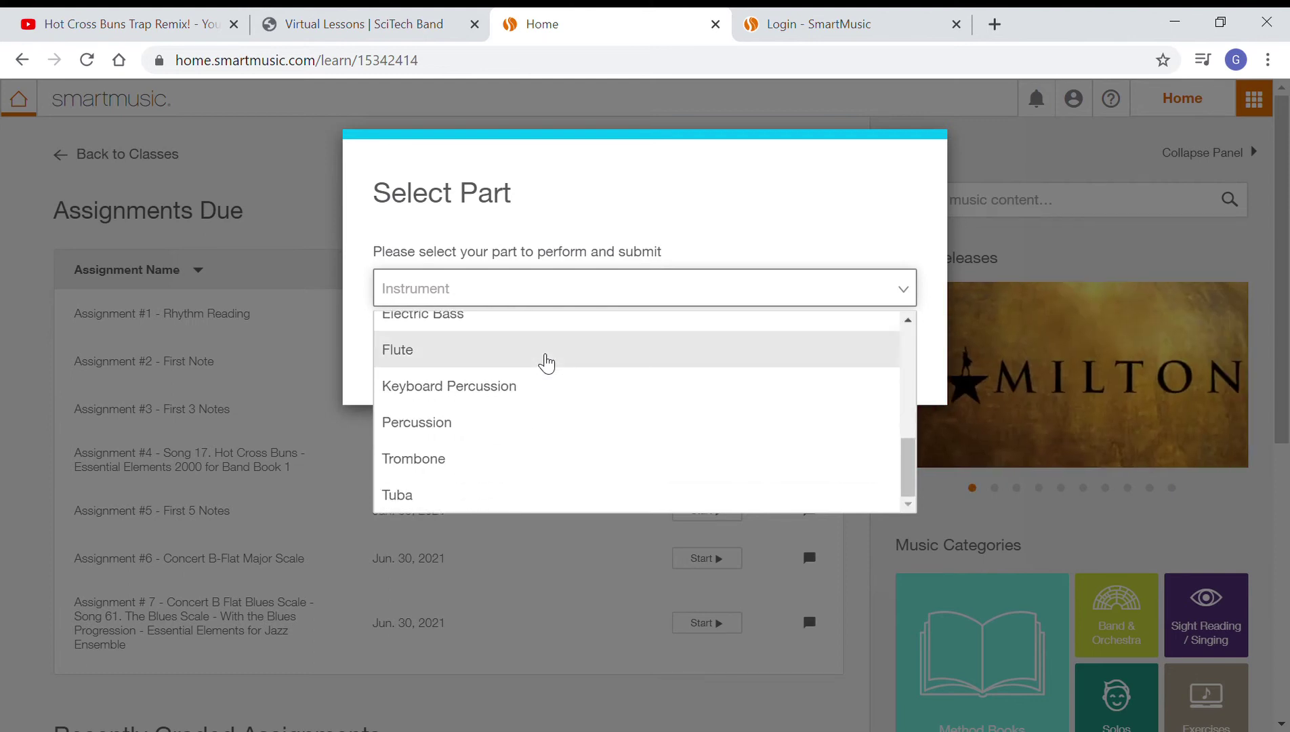
{"action": "scroll", "coordinate": [643, 335], "scroll_direction": "up", "scroll_amount": 5}
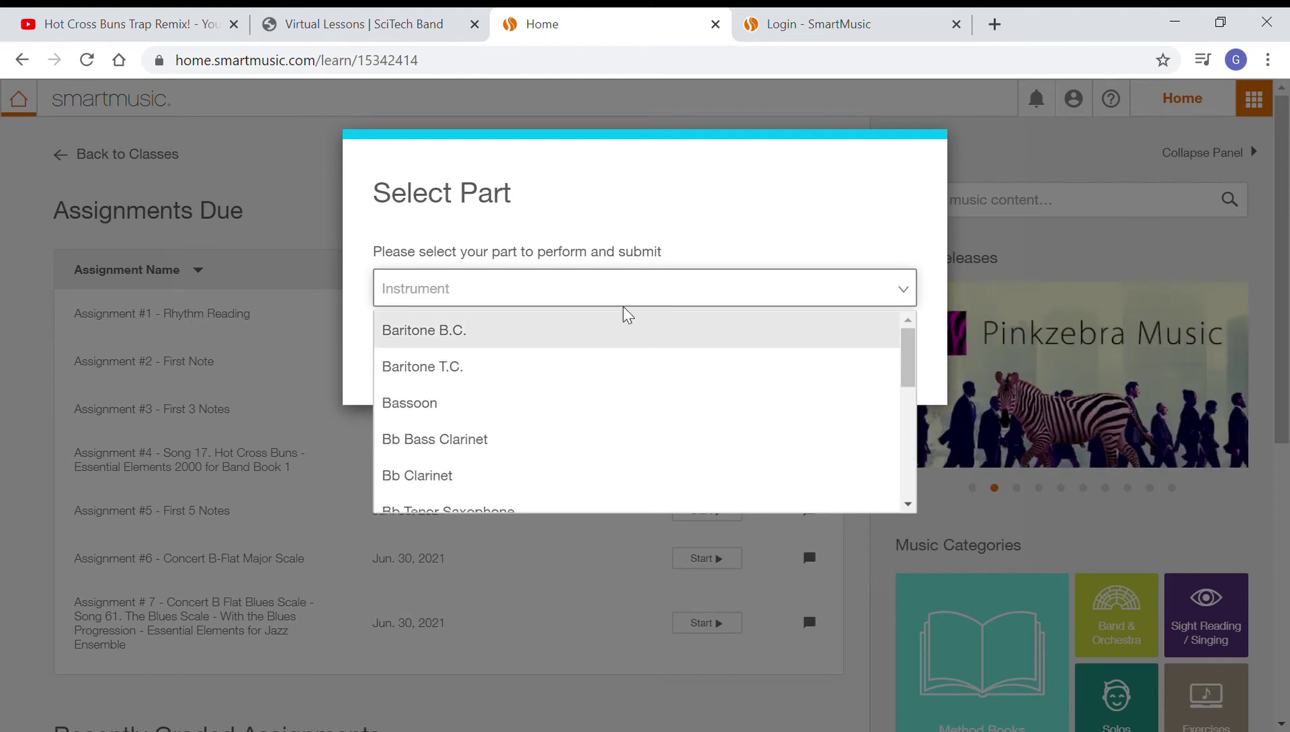
{"action": "scroll", "coordinate": [555, 421], "scroll_direction": "down", "scroll_amount": 3}
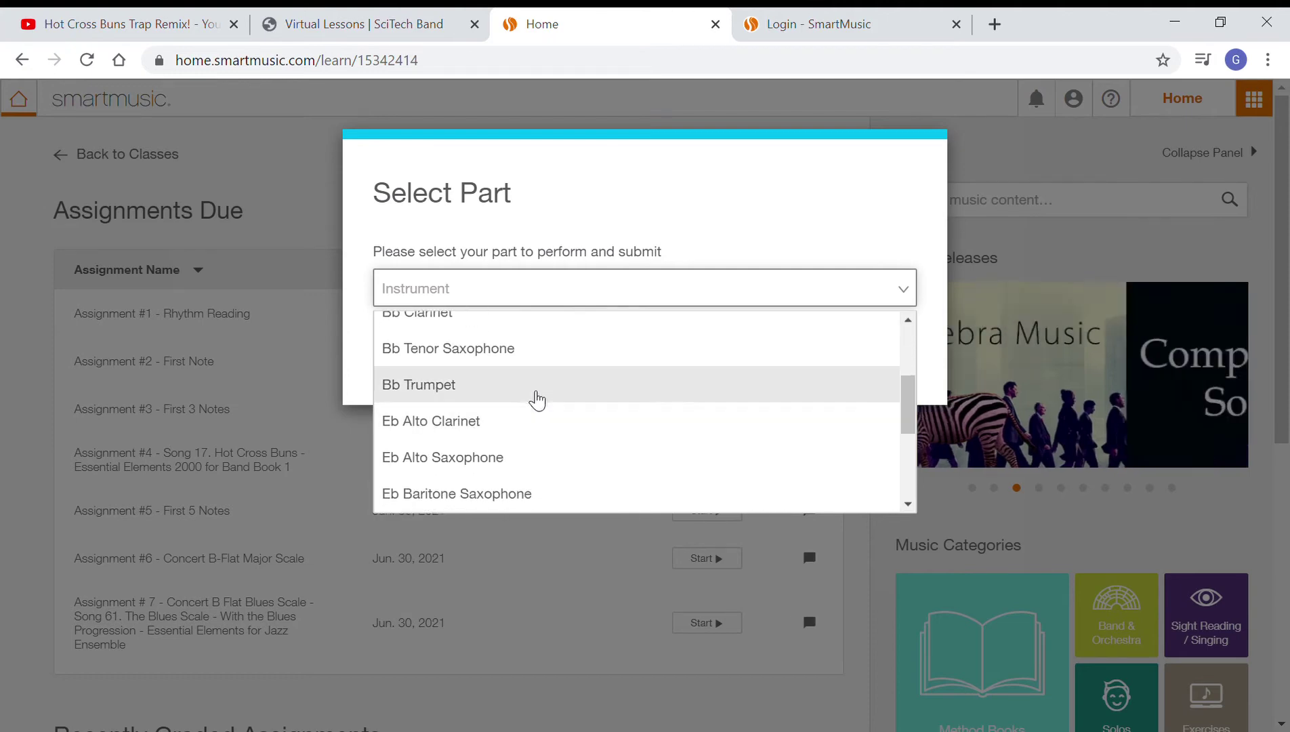
{"action": "left_click", "coordinate": [530, 392]}
Step: Confirm the Bb Trumpet part and dismiss the assignment instructions to reach the score
{"action": "left_click", "coordinate": [780, 366]}
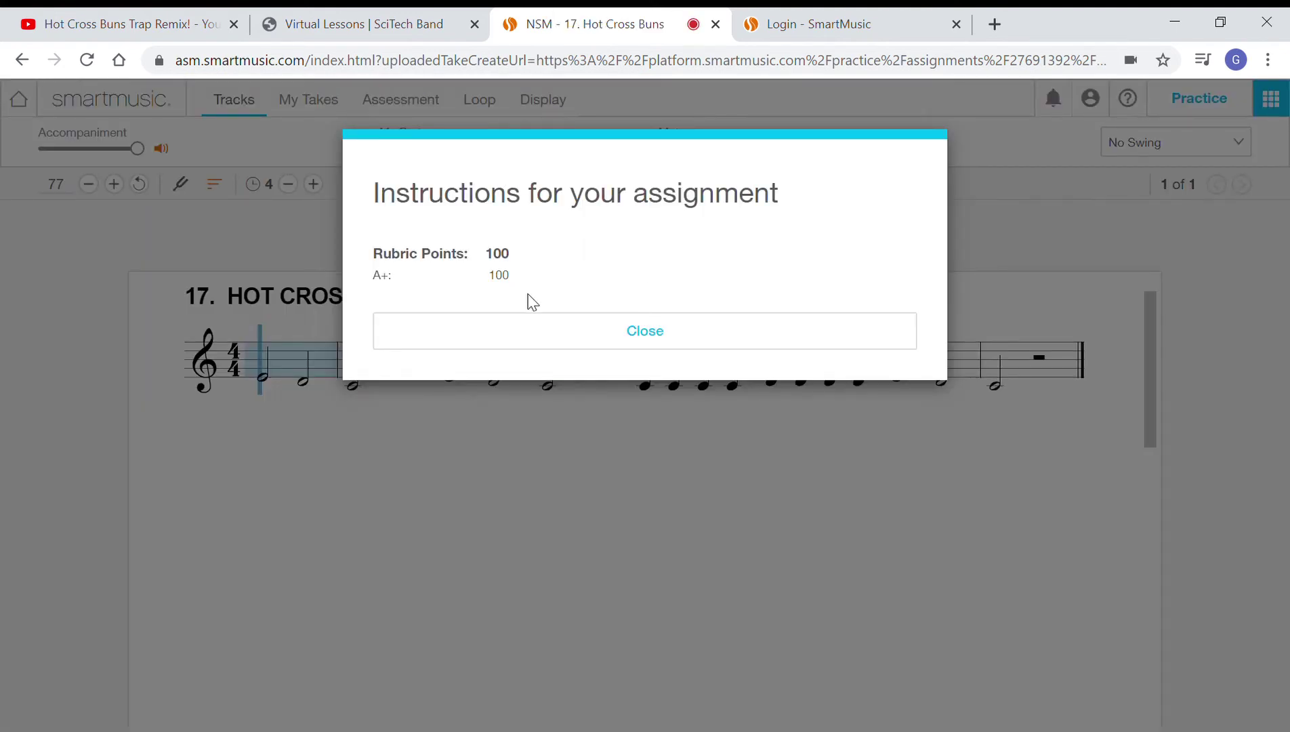
{"action": "left_click", "coordinate": [613, 335]}
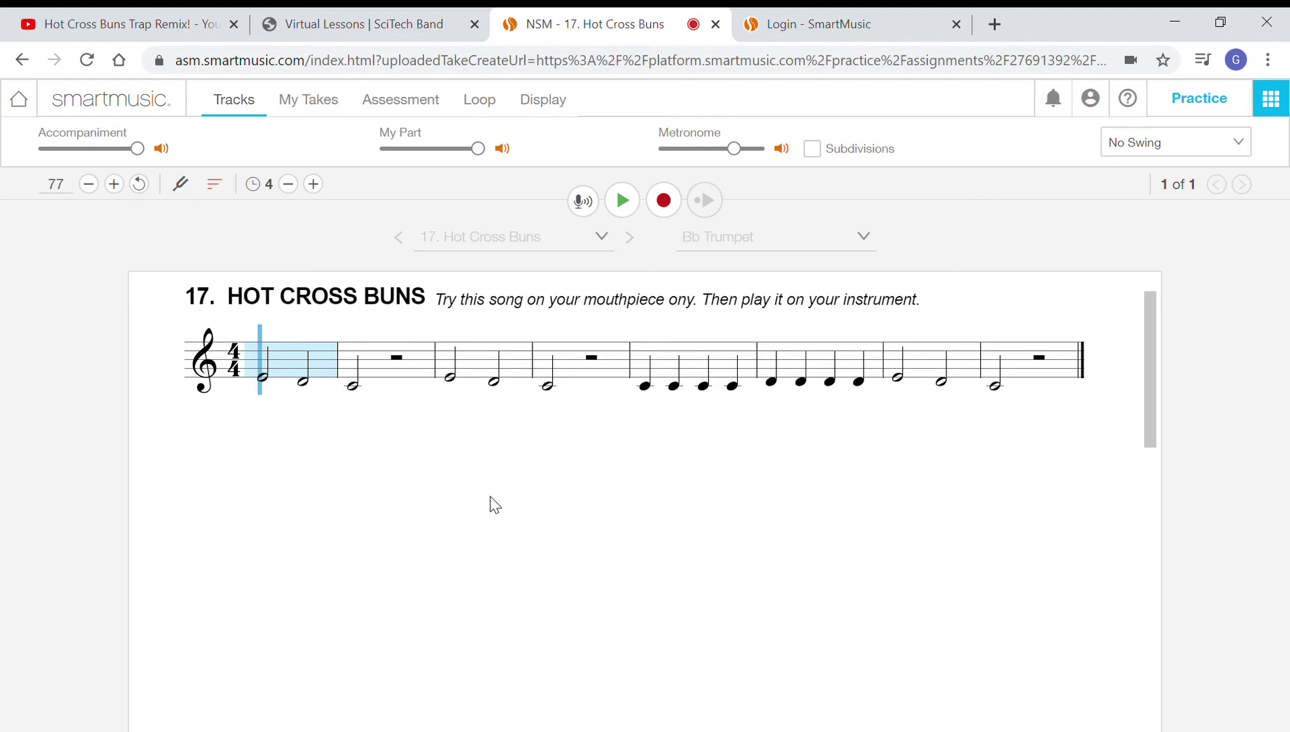
Step: Play 17. Hot Cross Buns from the beginning at tempo 77 with the 4-beat count-off
{"action": "left_click", "coordinate": [623, 200]}
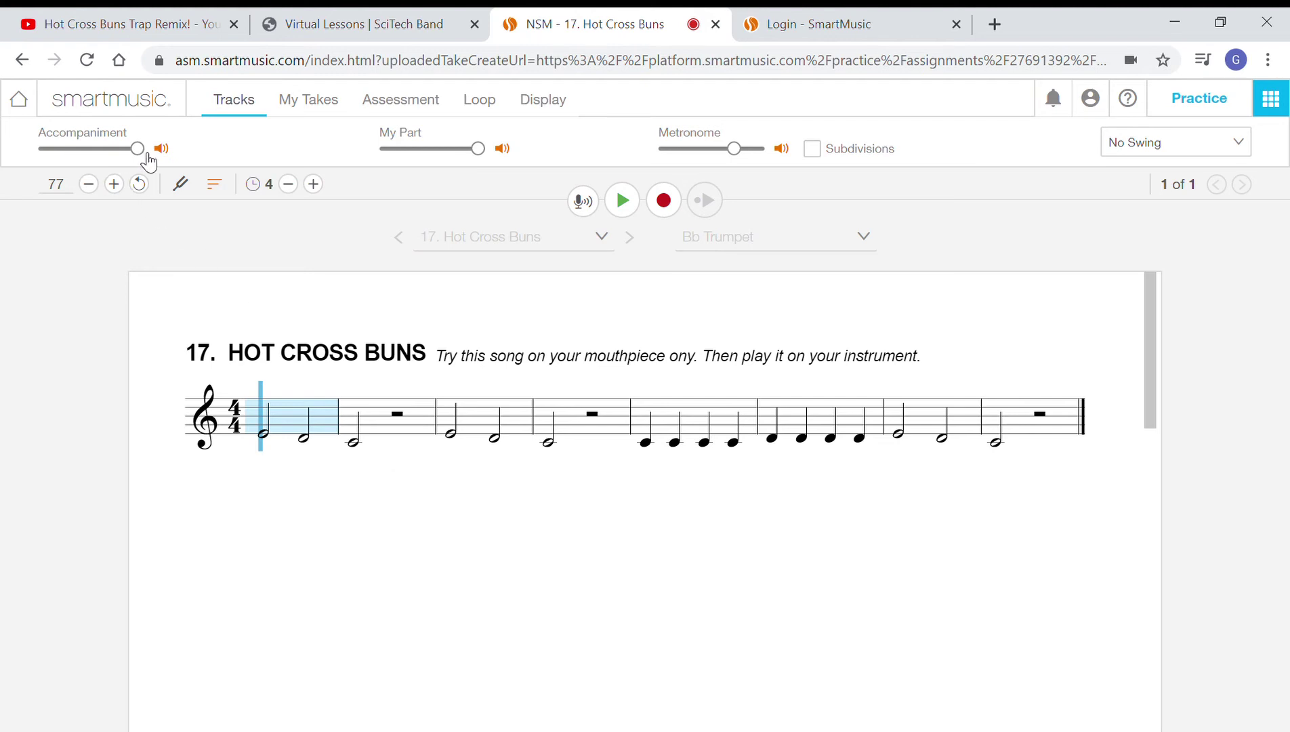
Step: Make the metronome audible and drag My Part volume to silent, keeping accompaniment at maximum
{"action": "mouse_move", "coordinate": [147, 156]}
{"action": "left_mouse_down"}
{"action": "mouse_move", "coordinate": [59, 166]}
{"action": "mouse_move", "coordinate": [151, 166]}
{"action": "left_mouse_up"}
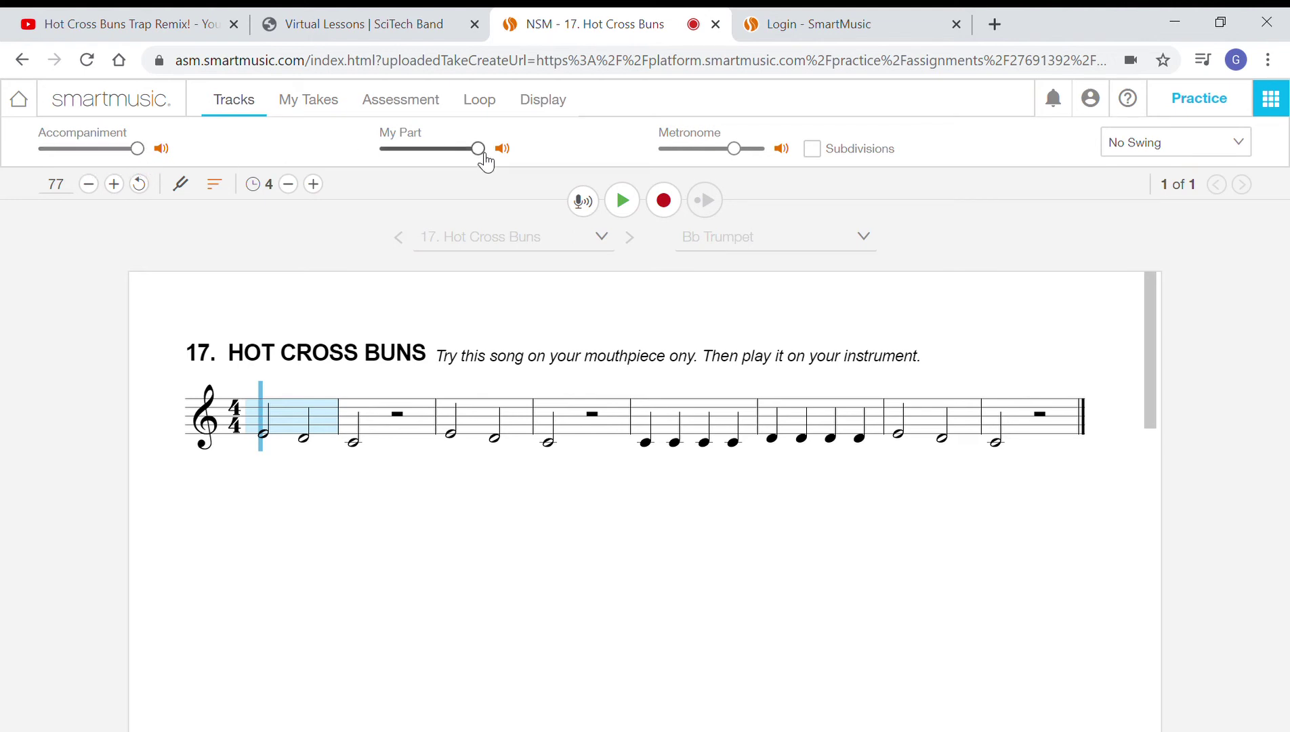
{"action": "left_click_drag", "start_coordinate": [486, 160], "coordinate": [384, 155]}
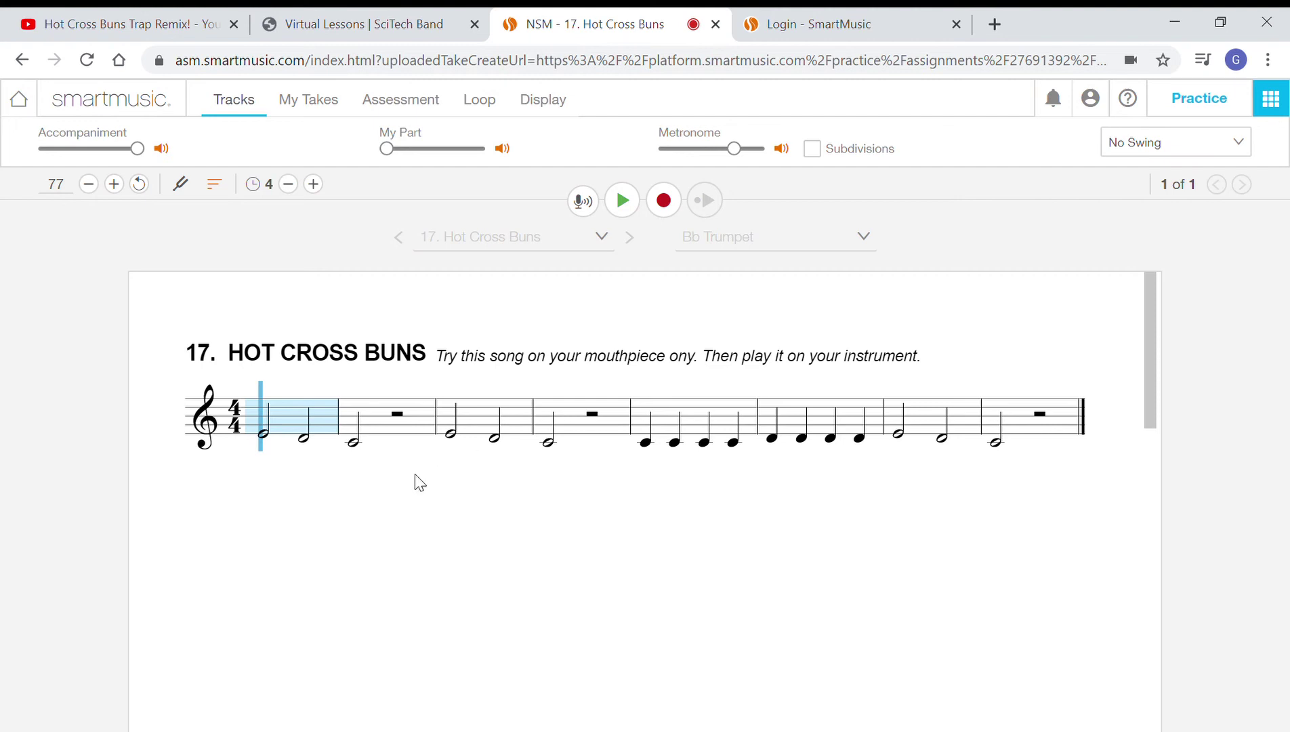
Step: Set the starting point to measure 5, then show and close the trumpet fingering chart for C
{"action": "left_click", "coordinate": [647, 444]}
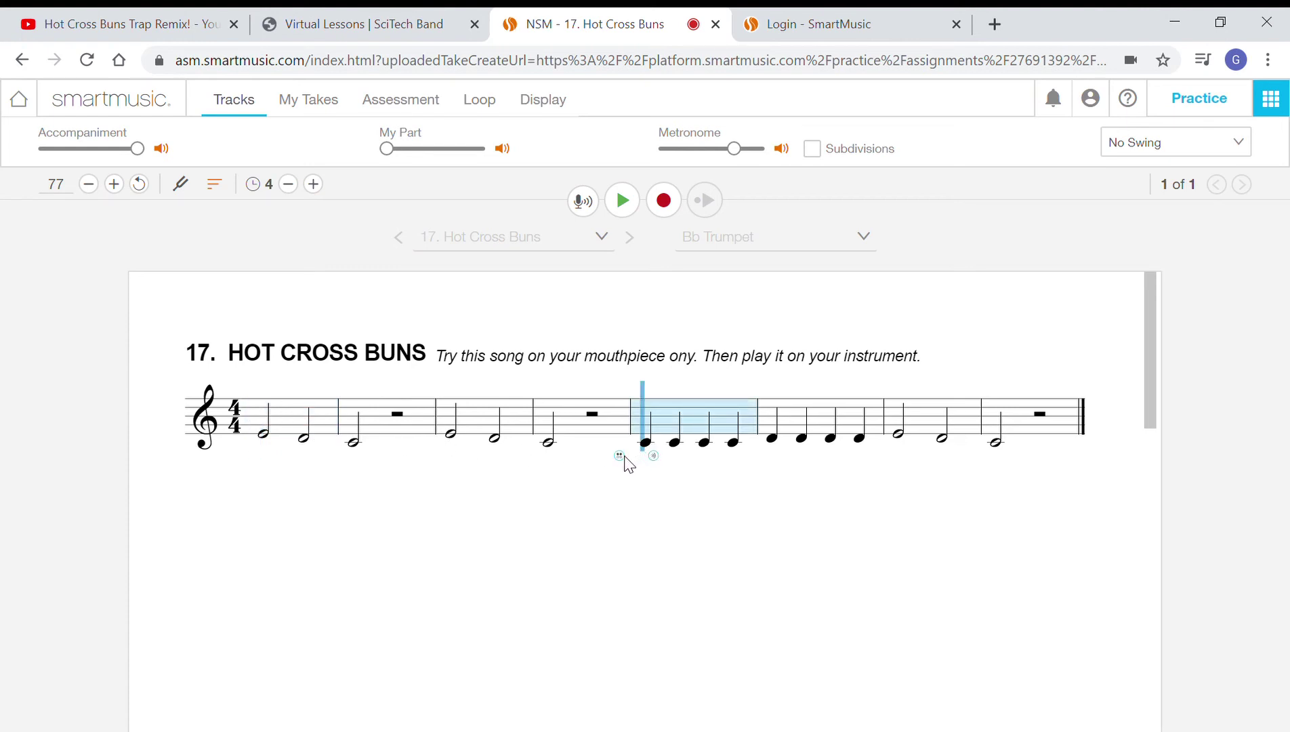
{"action": "left_click", "coordinate": [618, 456]}
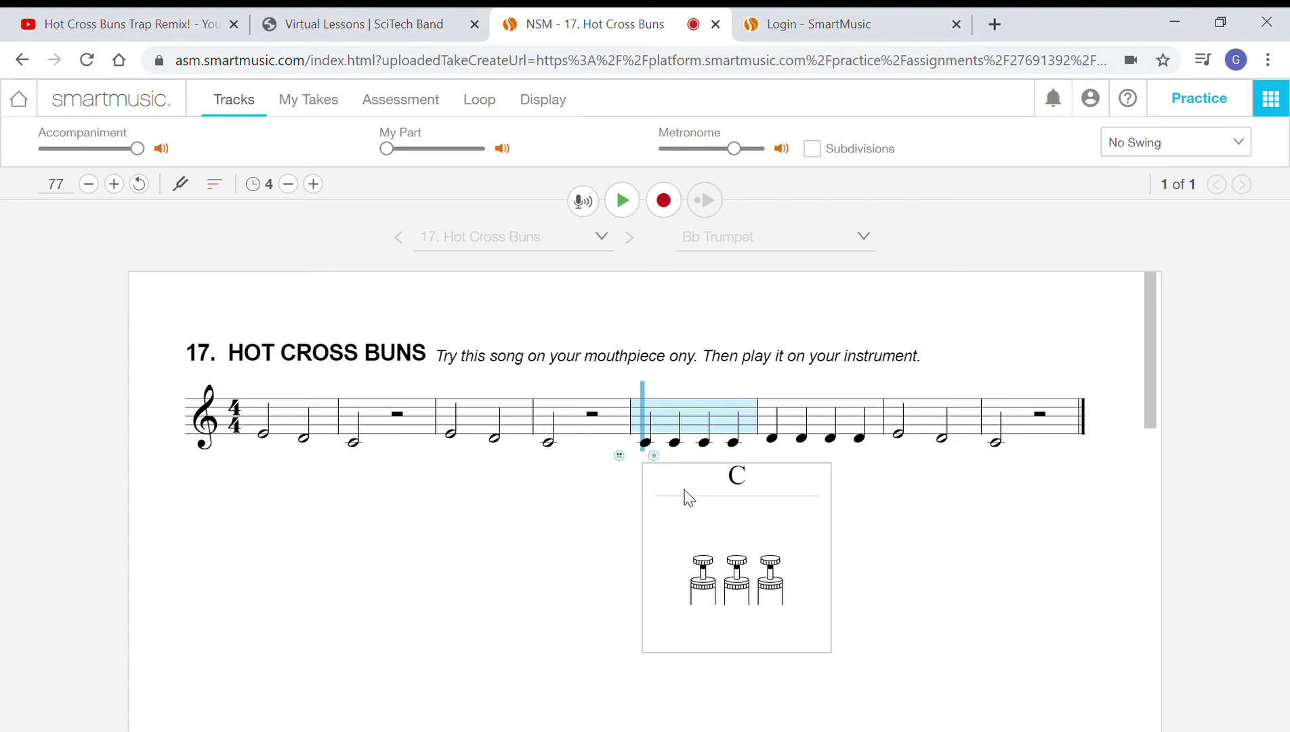
{"action": "left_click", "coordinate": [653, 456]}
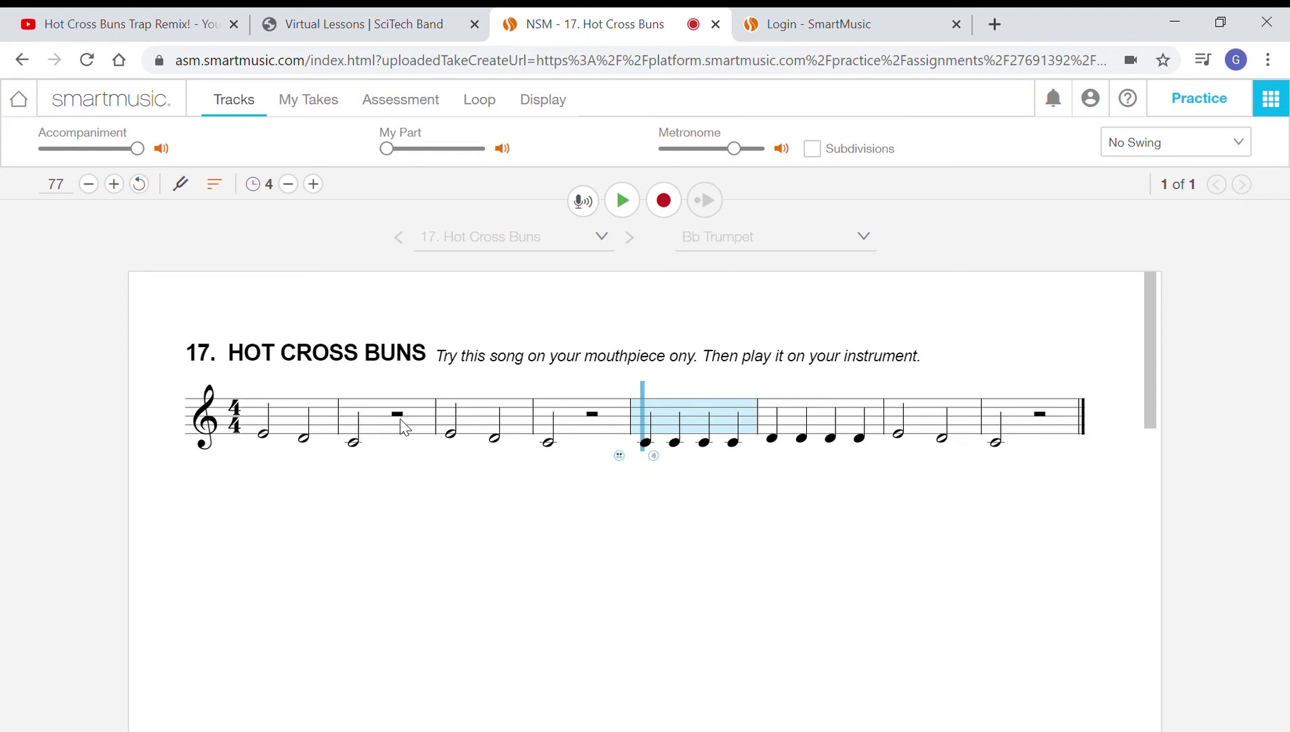
Step: Move the starting point back to measure 1 and start a recording to choose the assessment type
{"action": "left_click", "coordinate": [257, 417]}
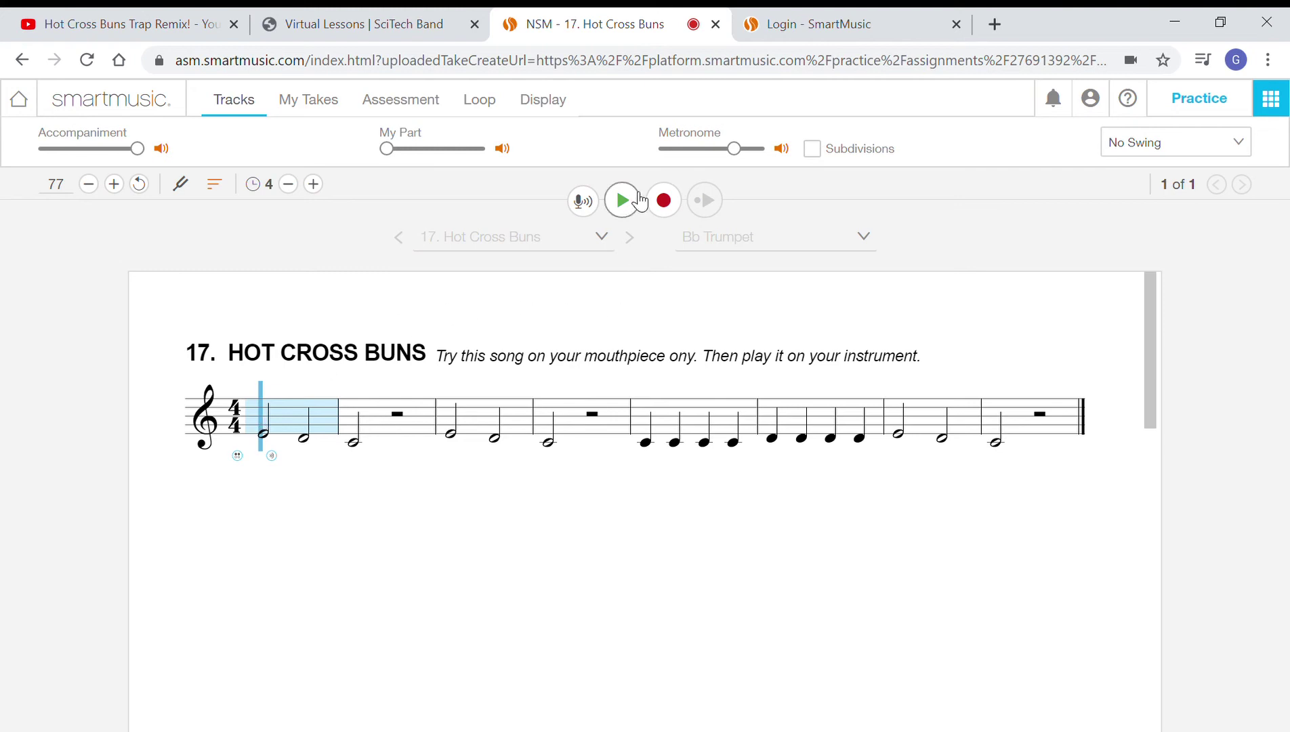
{"action": "left_click", "coordinate": [676, 204]}
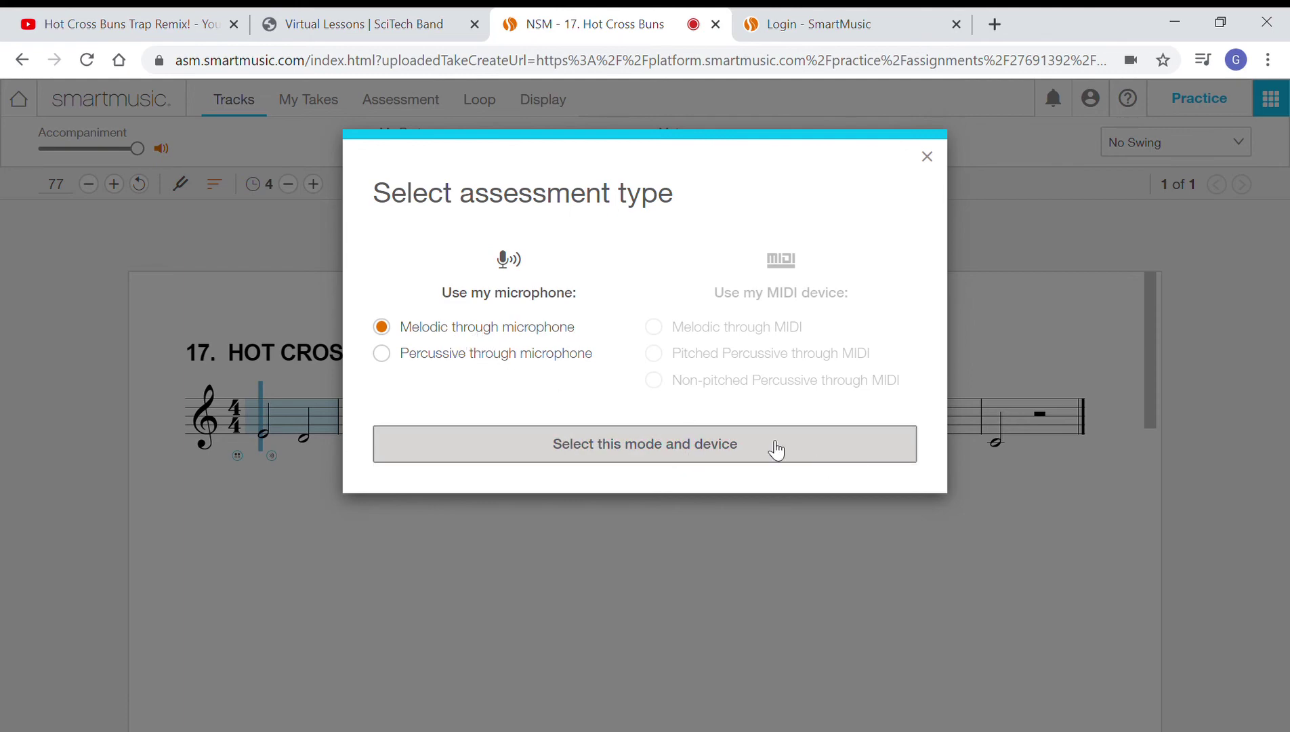
Step: Choose melodic assessment through the microphone and pass the microphone test
{"action": "left_click", "coordinate": [675, 444]}
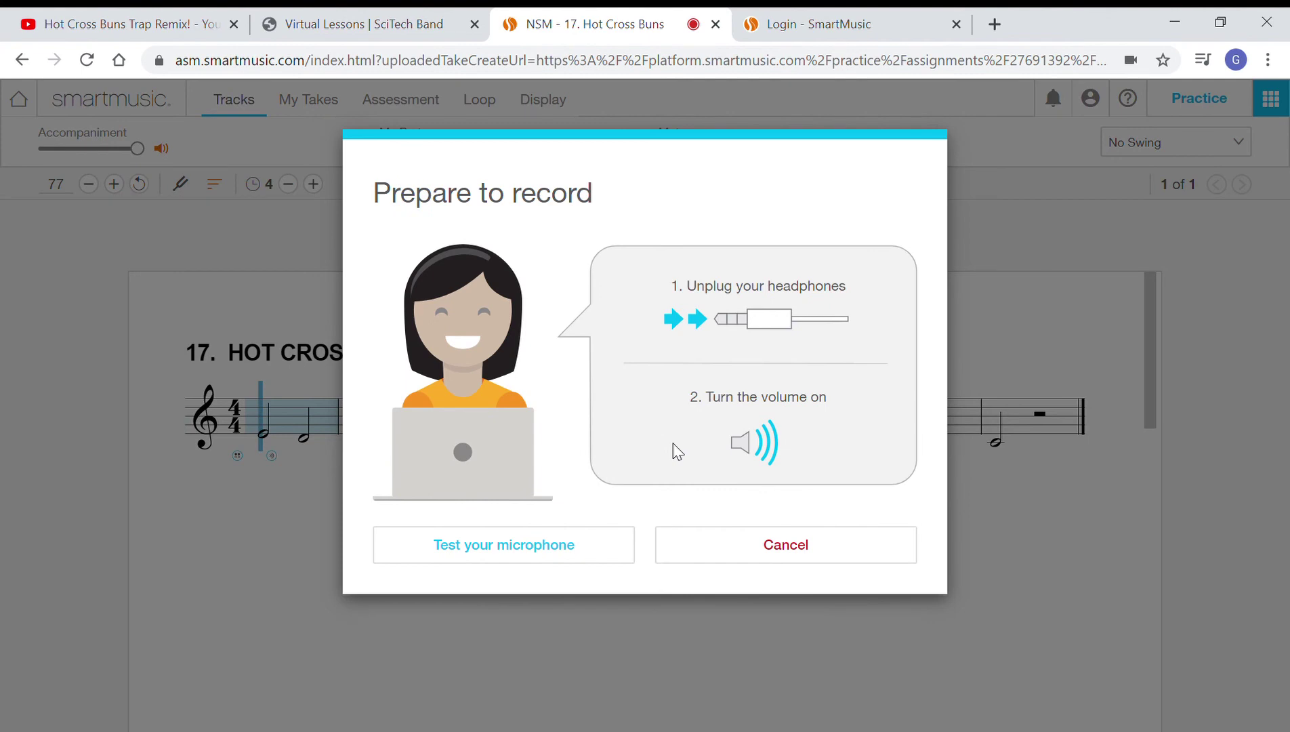
{"action": "left_click", "coordinate": [557, 559]}
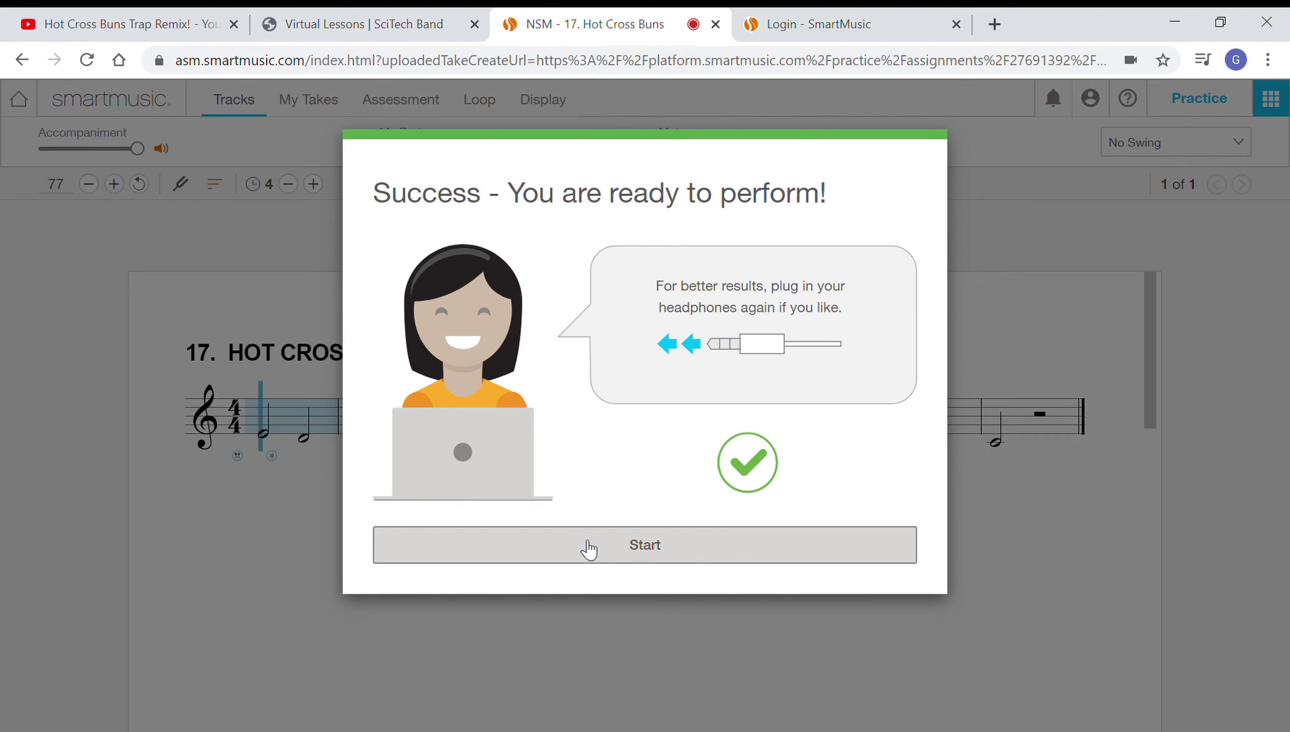
Step: Perform the first Hot Cross Buns take, scoring 100% at 77 bpm with all notes green
{"action": "left_click", "coordinate": [586, 546]}
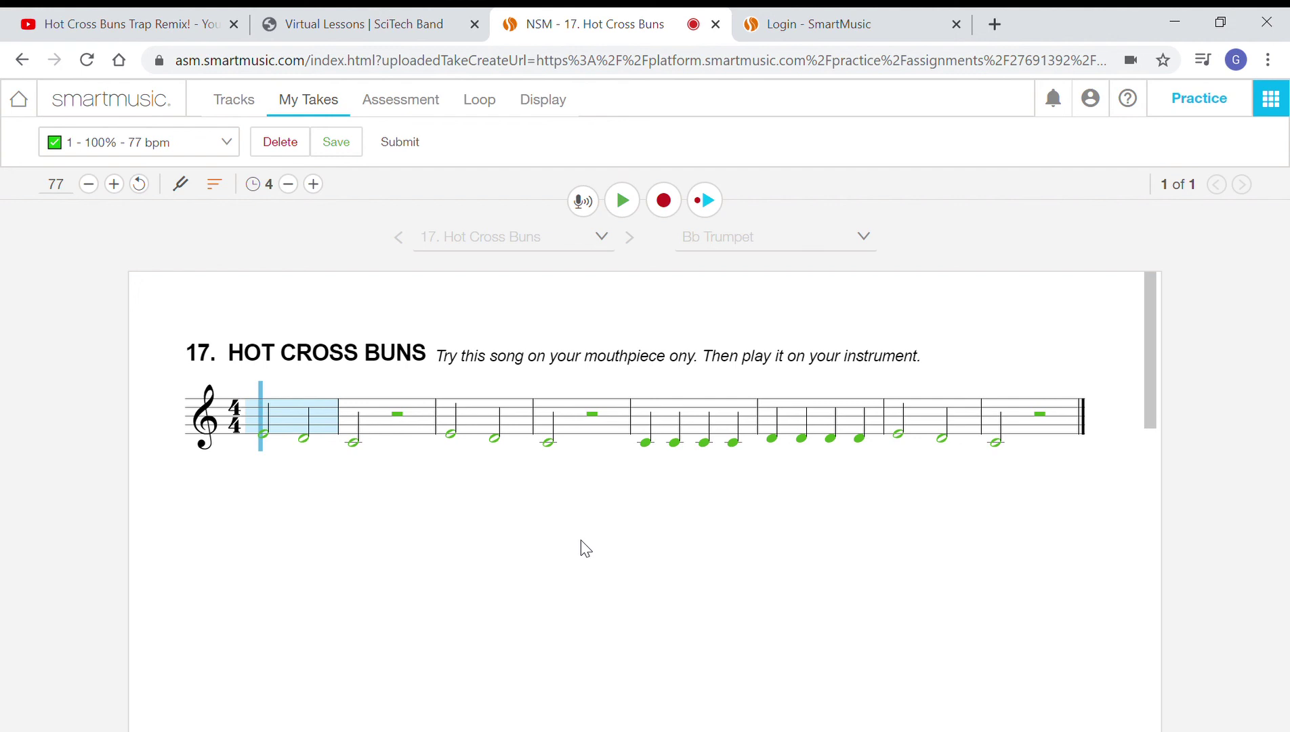
Step: Record a short second take of Hot Cross Buns, stopping after measure 4 (21% at 77 bpm)
{"action": "left_click", "coordinate": [664, 201]}
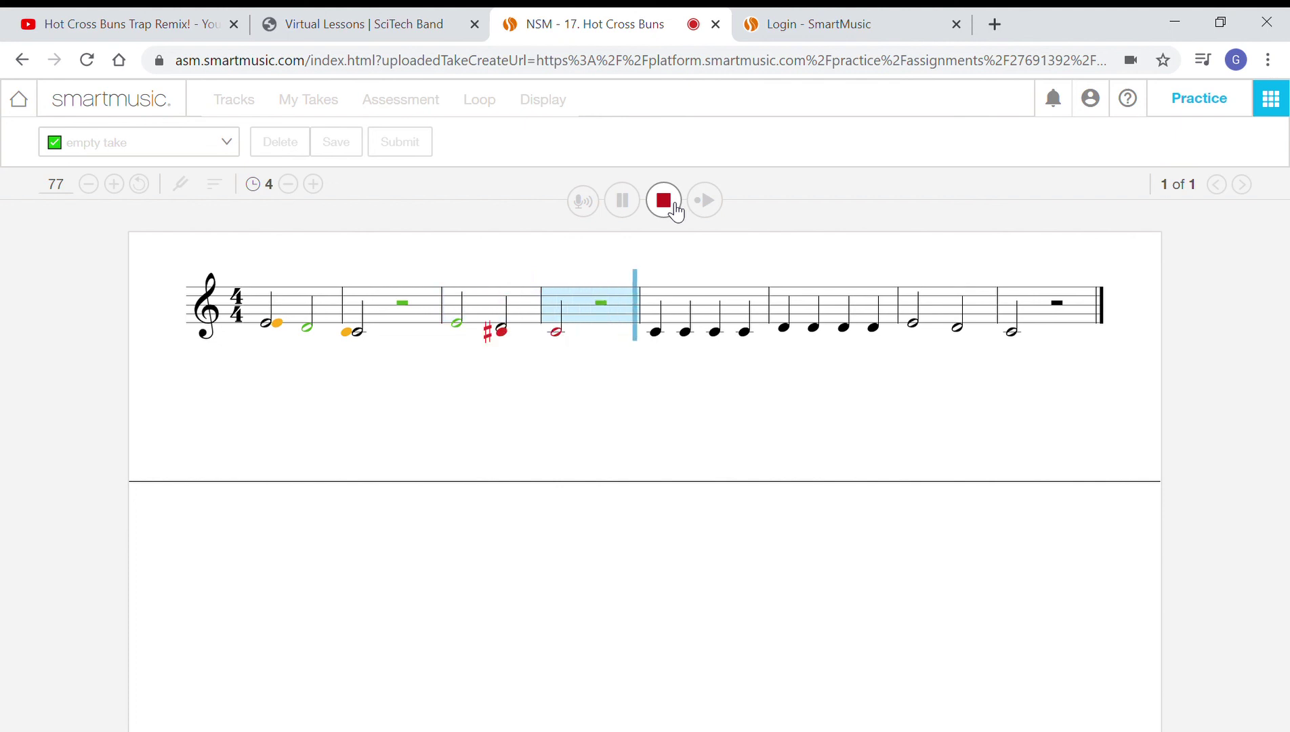
{"action": "left_click", "coordinate": [664, 201]}
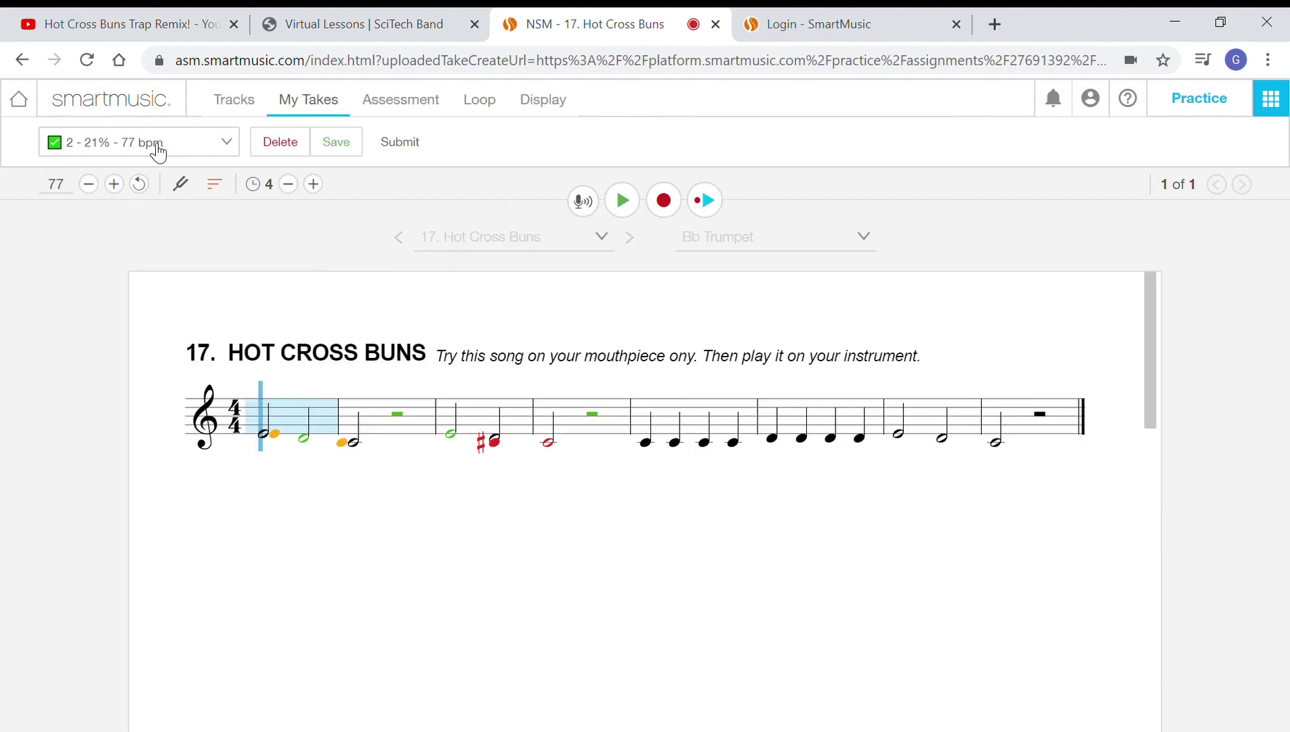
Step: Select the '1 - 100% - 77 bpm' take in My Takes so all notes show green
{"action": "left_click", "coordinate": [161, 146]}
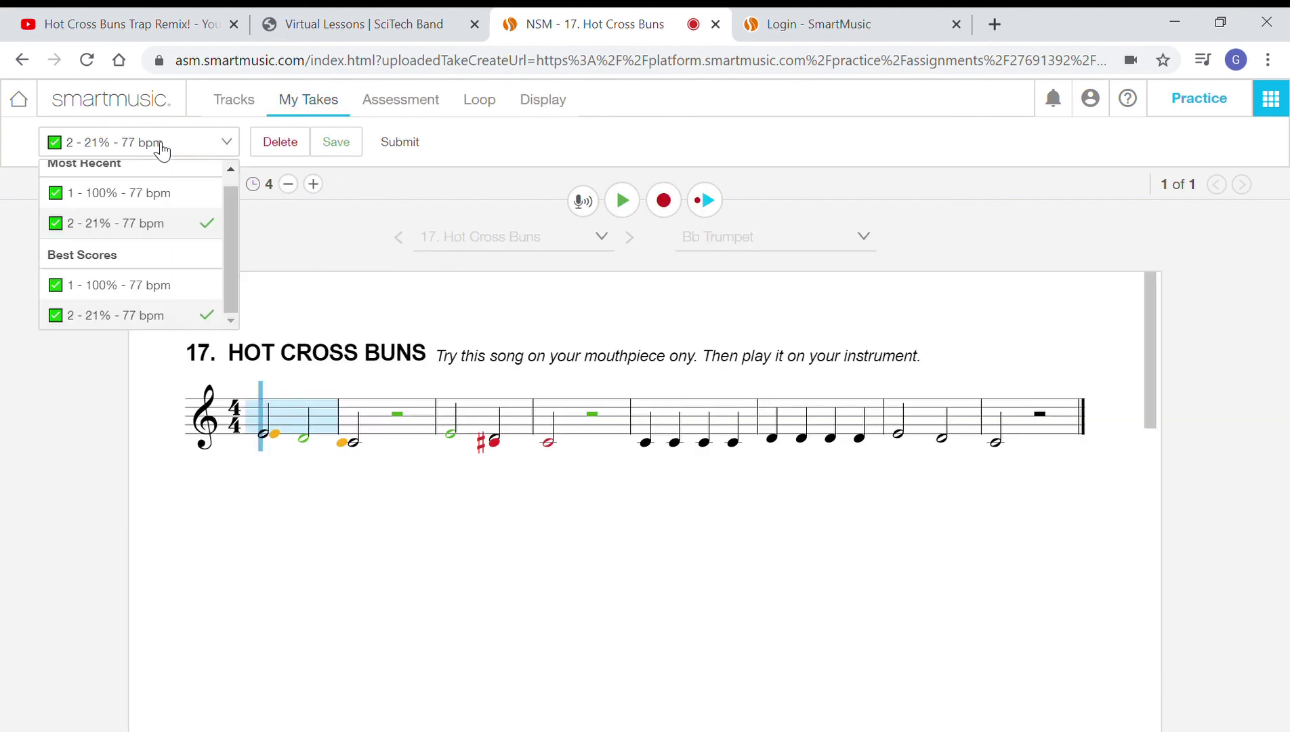
{"action": "left_click", "coordinate": [160, 195]}
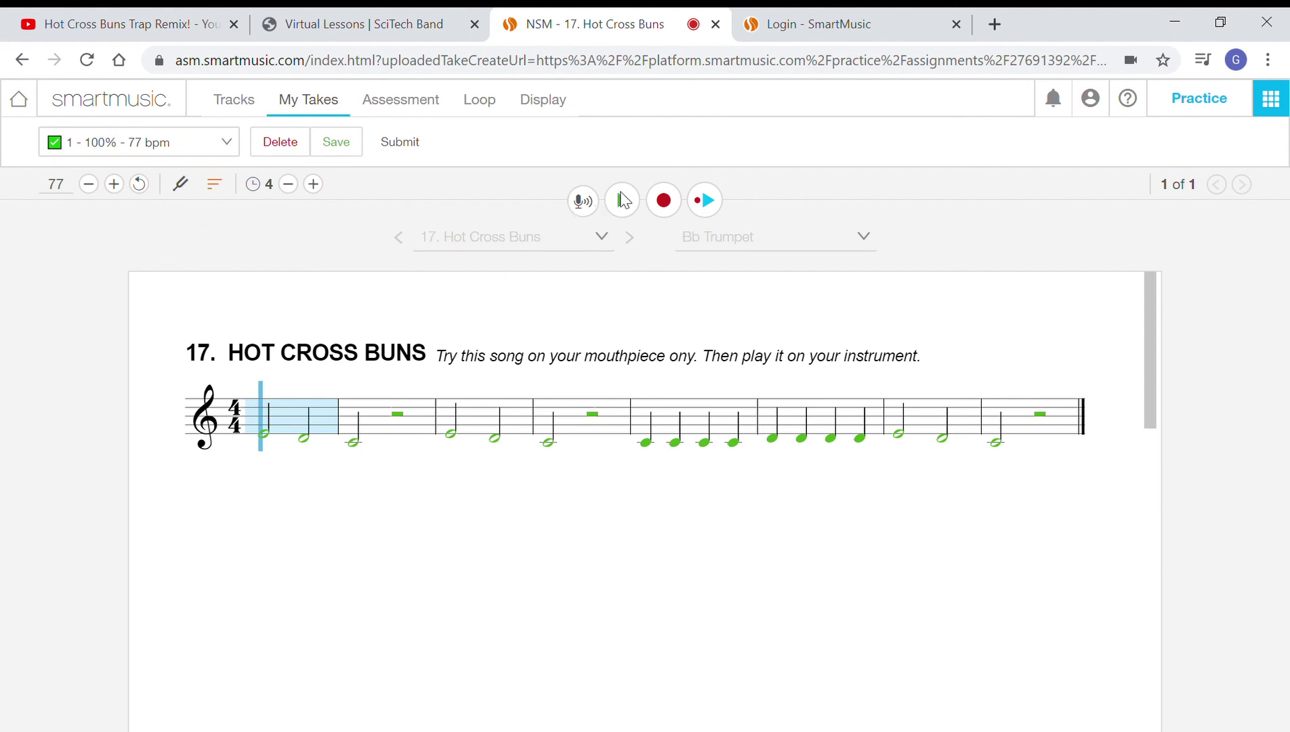
{"action": "left_click", "coordinate": [704, 200]}
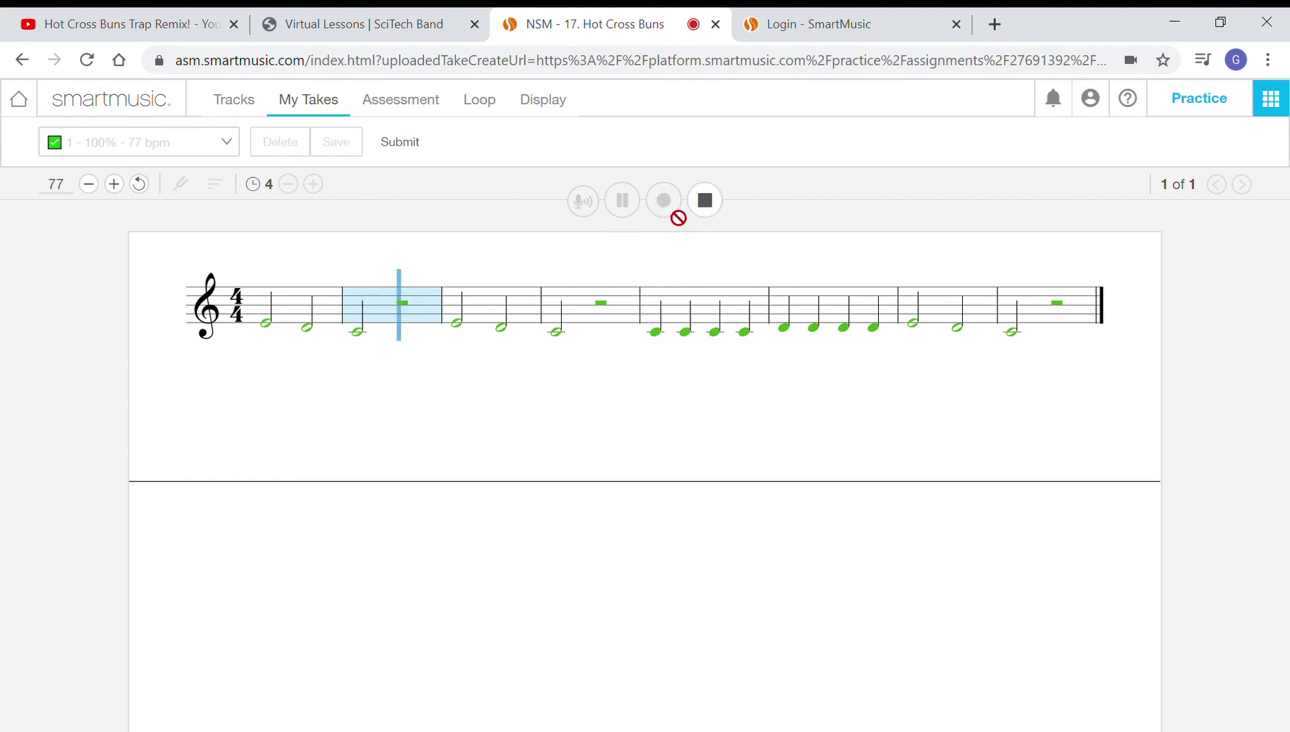
{"action": "left_click", "coordinate": [708, 204]}
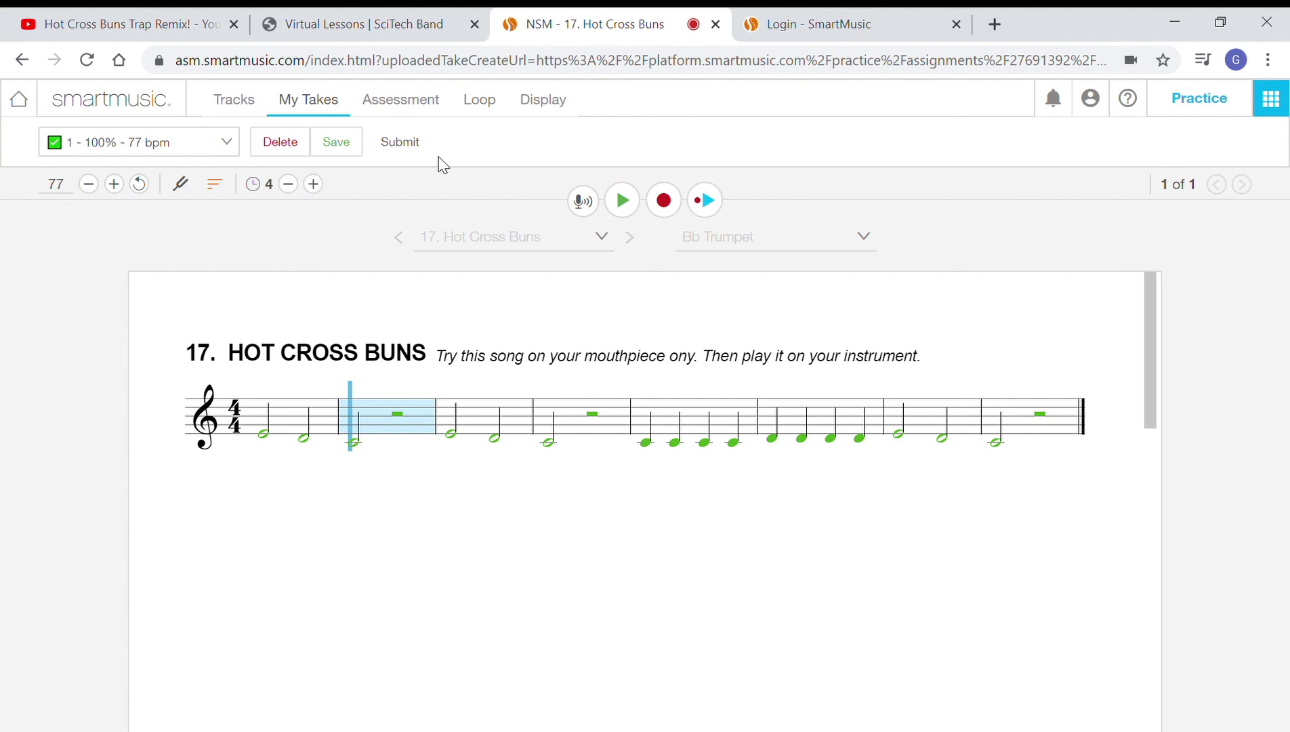
{"action": "left_click", "coordinate": [224, 151]}
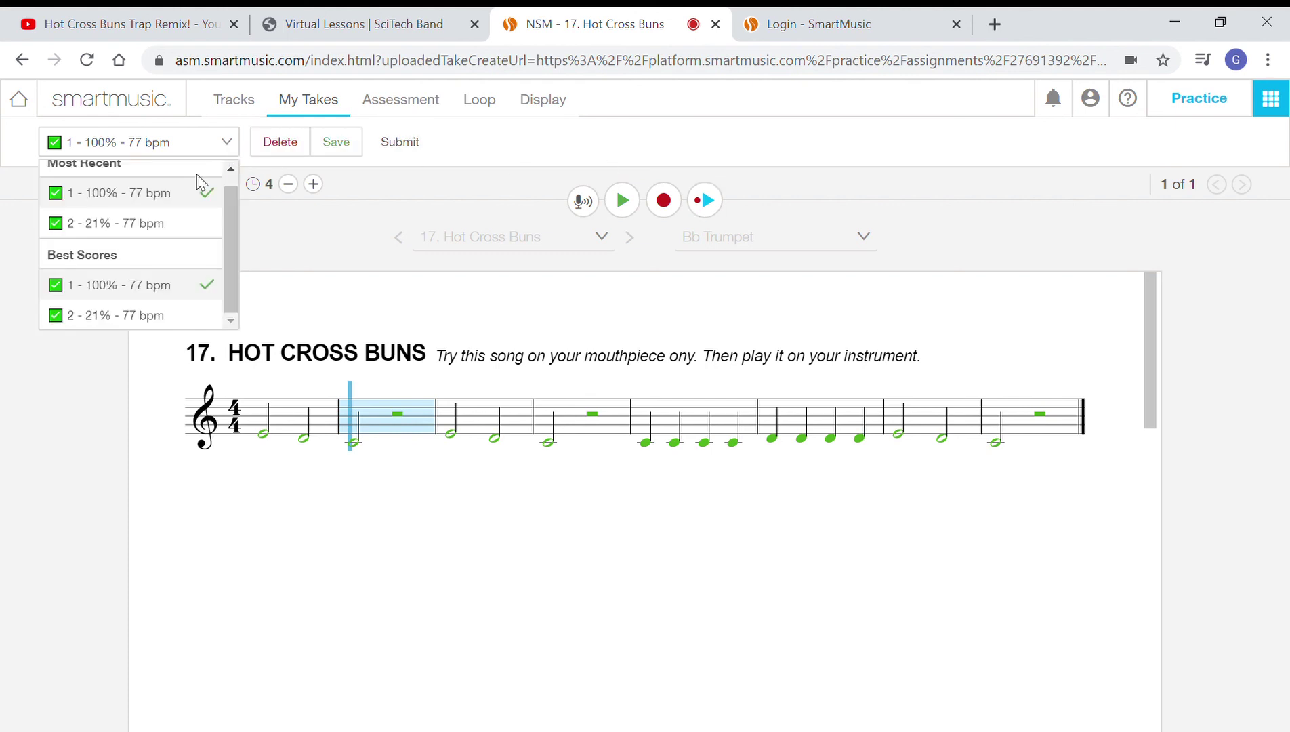
{"action": "left_click", "coordinate": [165, 195]}
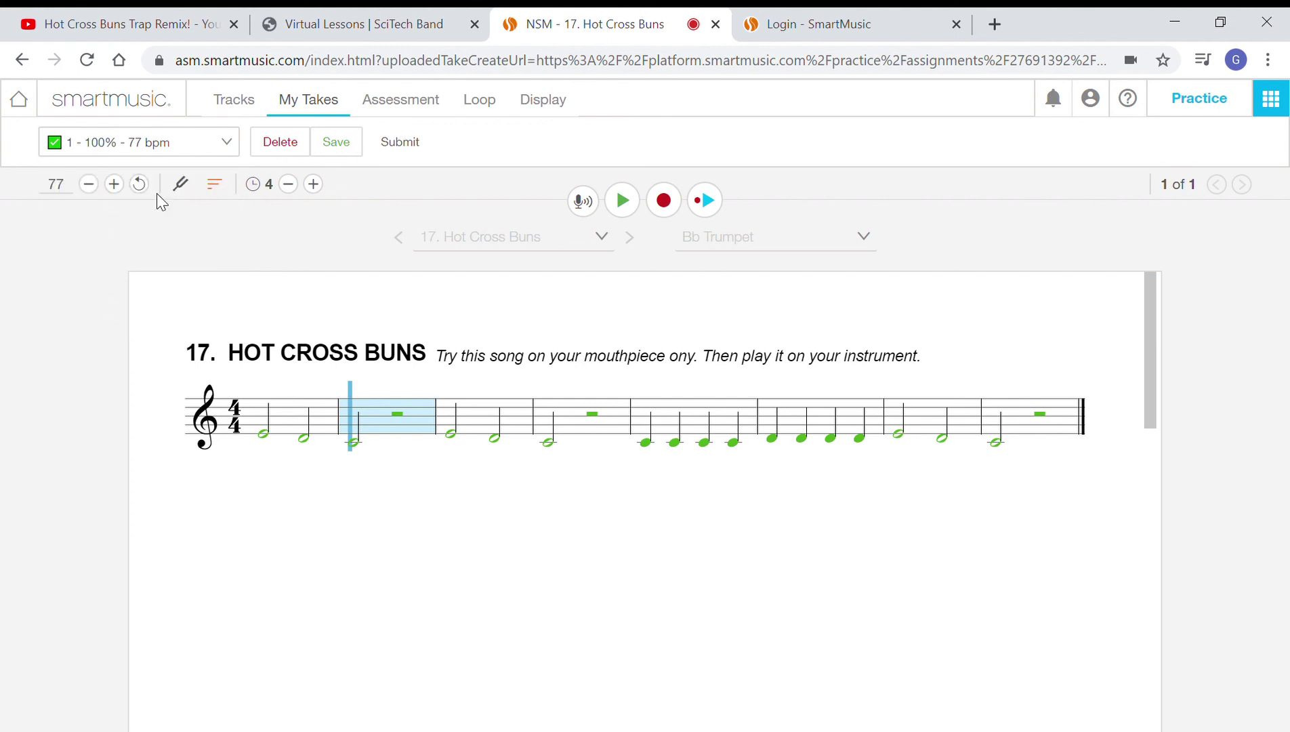